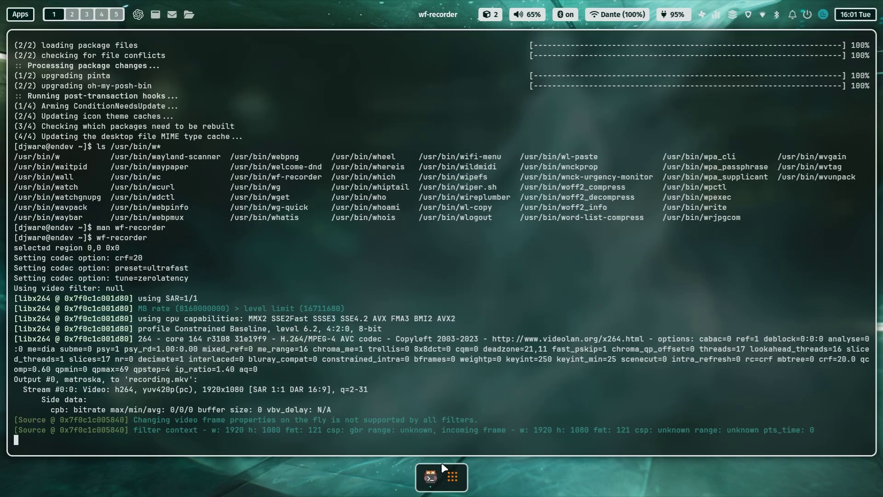
Step: Launch the Waypaper wallpaper picker from the app launcher
left_click(455, 475)
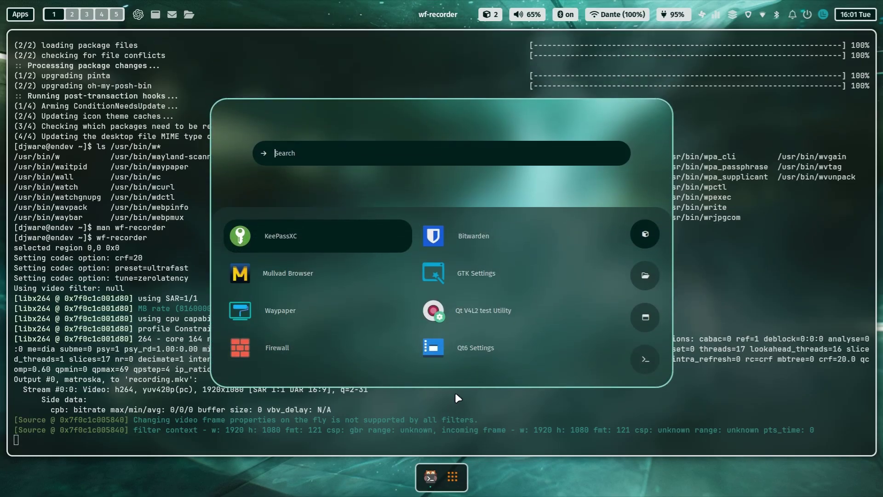
key("Down")
key("Down")
key("Down")
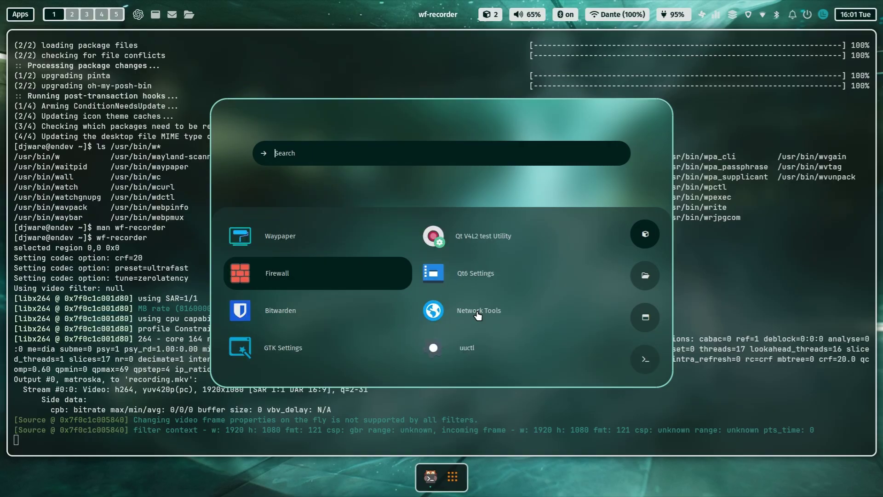
left_click(341, 241)
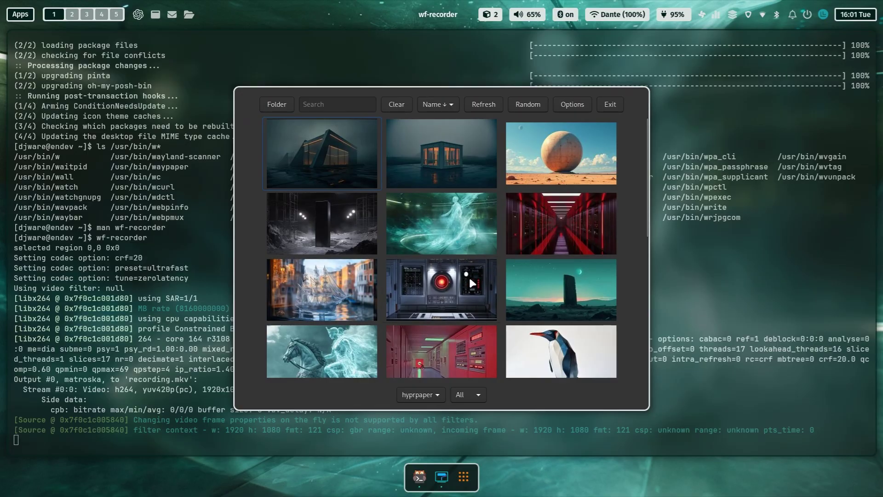
Step: Apply the HAL control-panel image, then the red server-corridor image, as wallpaper
left_click(455, 279)
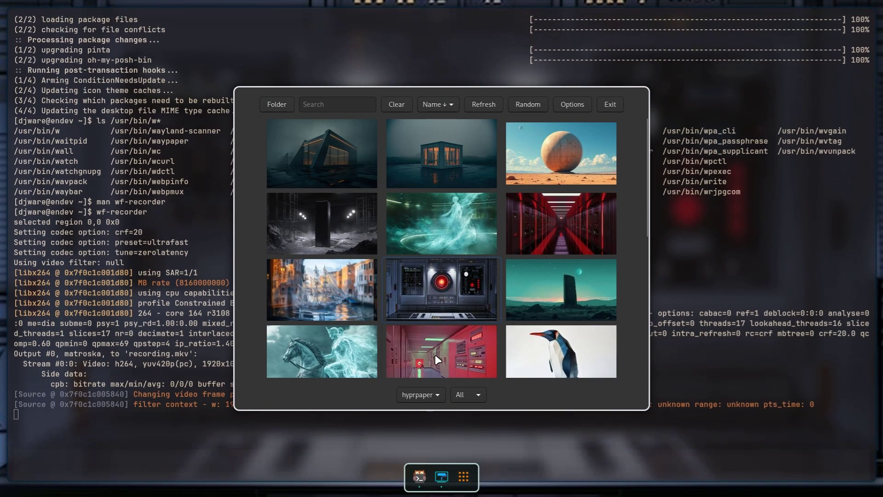
scroll(435, 358, "down", 1)
left_click(436, 358)
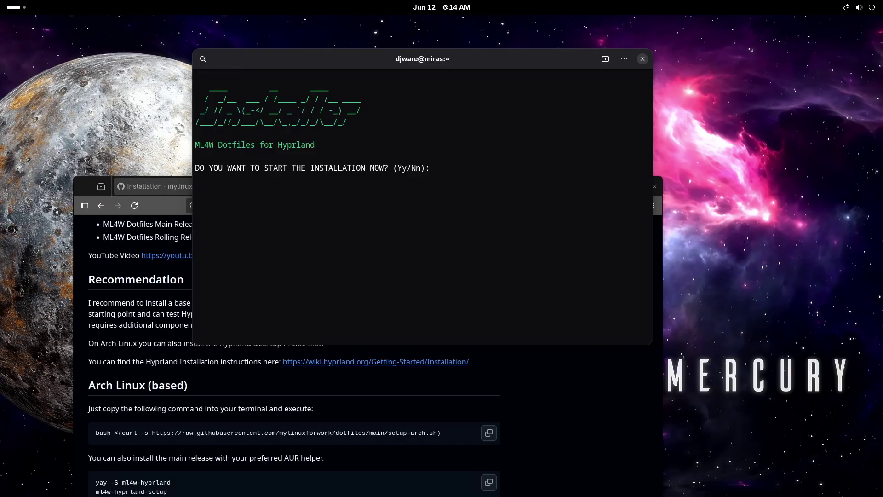
Step: Start the ML4W install with y, choose main release, skip cleanBuild and diffs, approve packages
type("y")
key("Return")
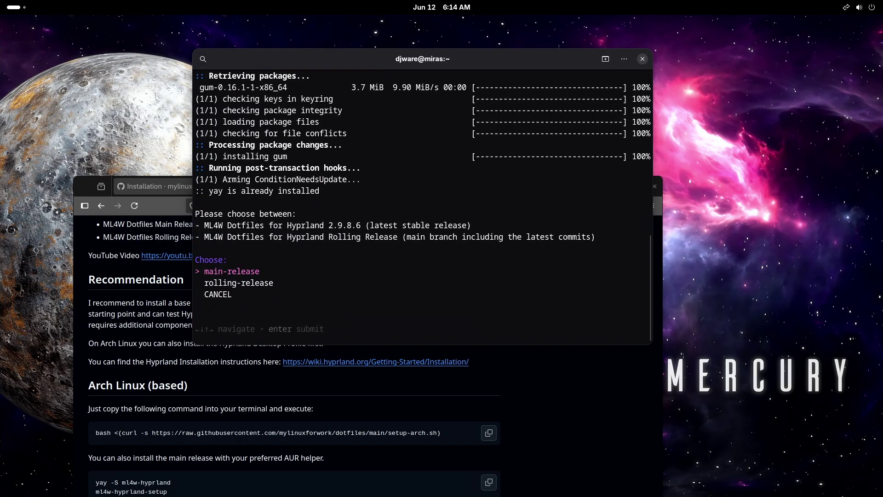
key("Return")
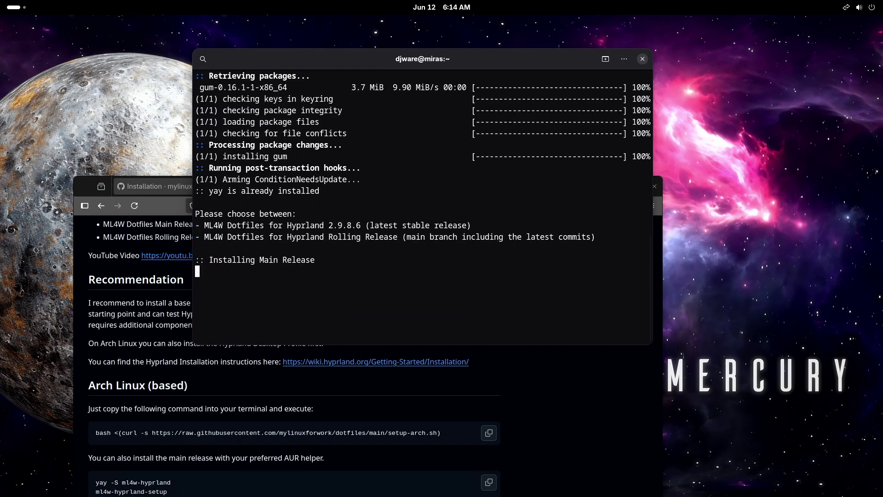
key("Return")
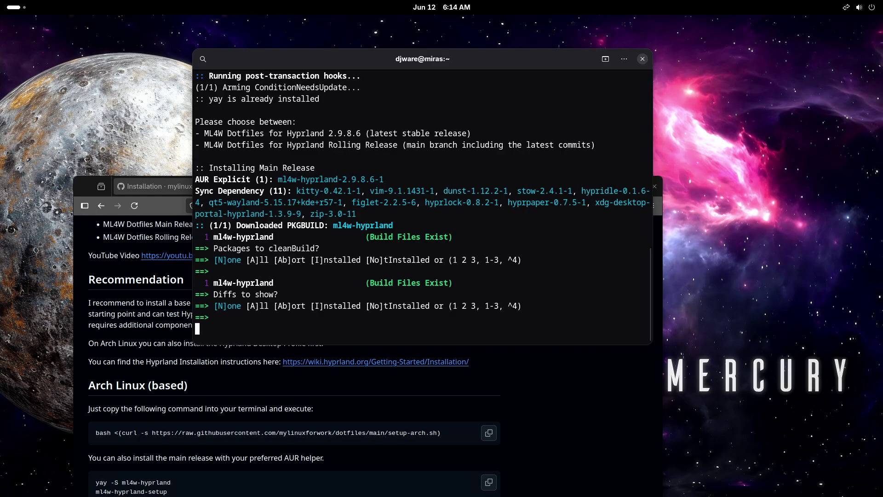
key("Return")
key("Return")
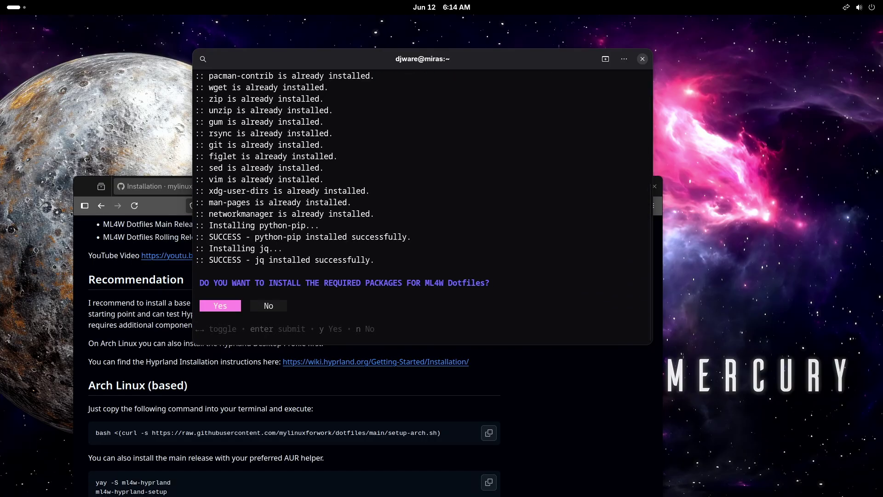
key("Return")
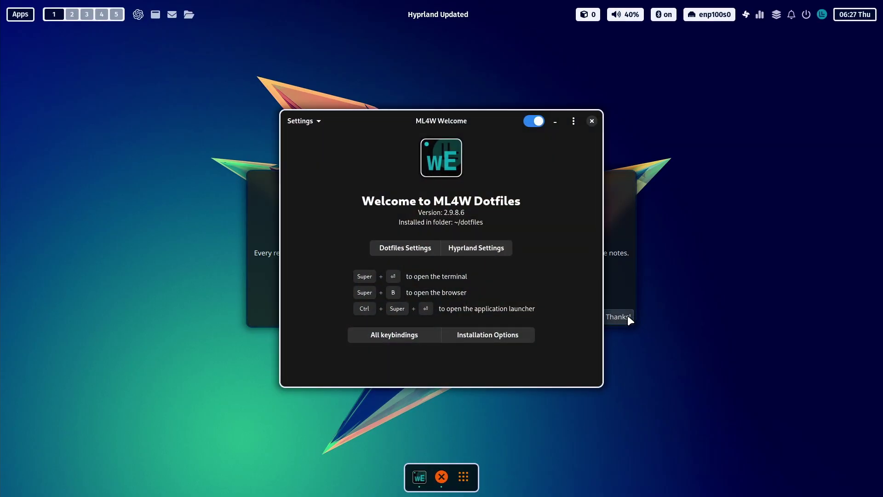
Step: Dismiss the Hyprland Updated notice with its Thanks! button
left_click(629, 317)
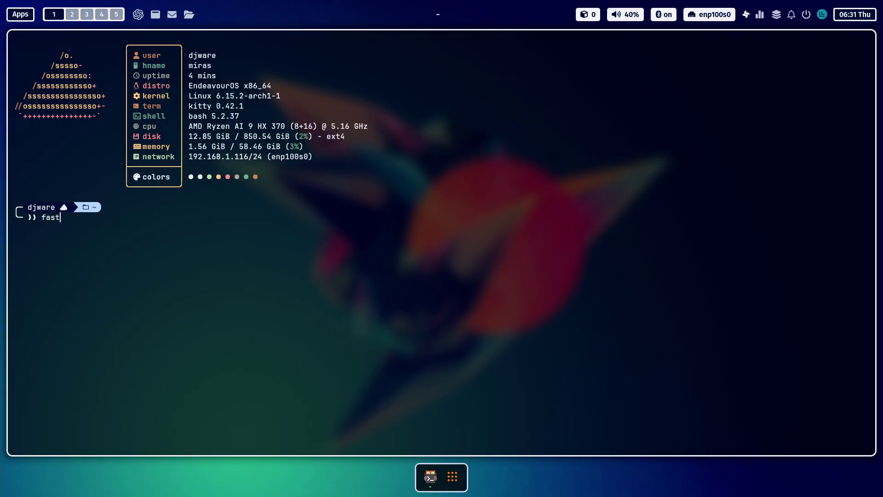
Step: Show fastfetch system info, then launch glances for live CPU, memory and process stats
type("ch")
key("Return")
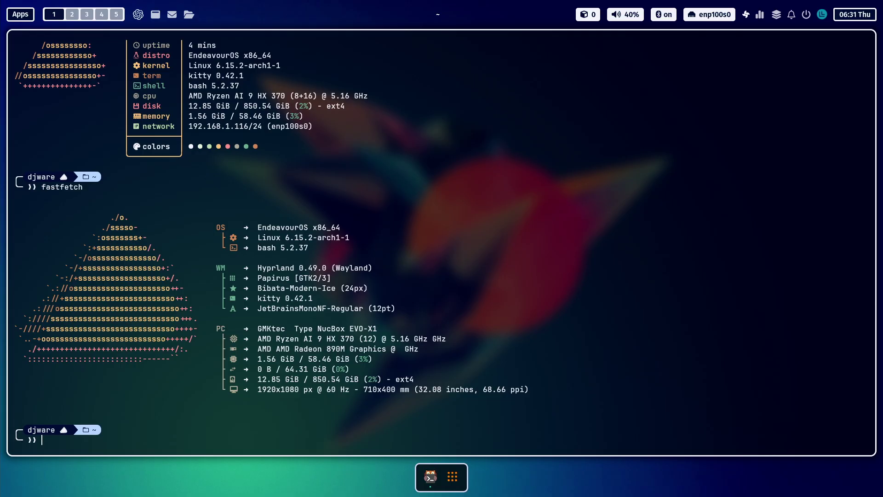
type("glances")
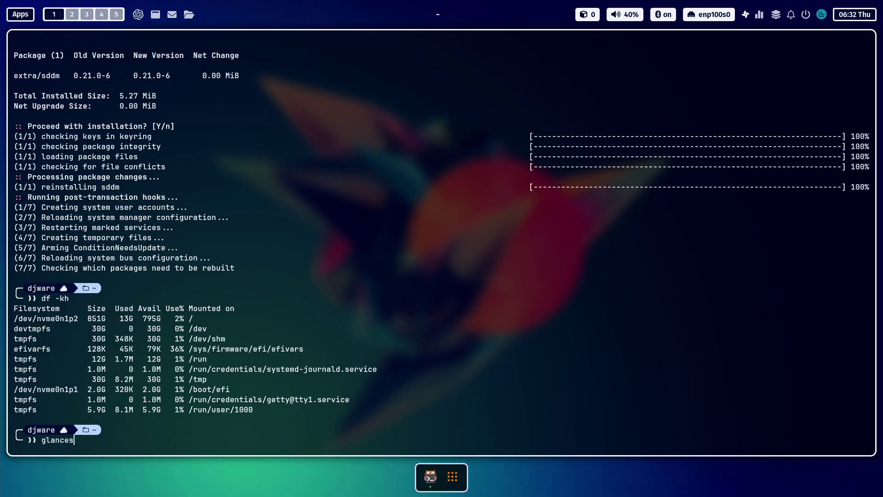
key("Return")
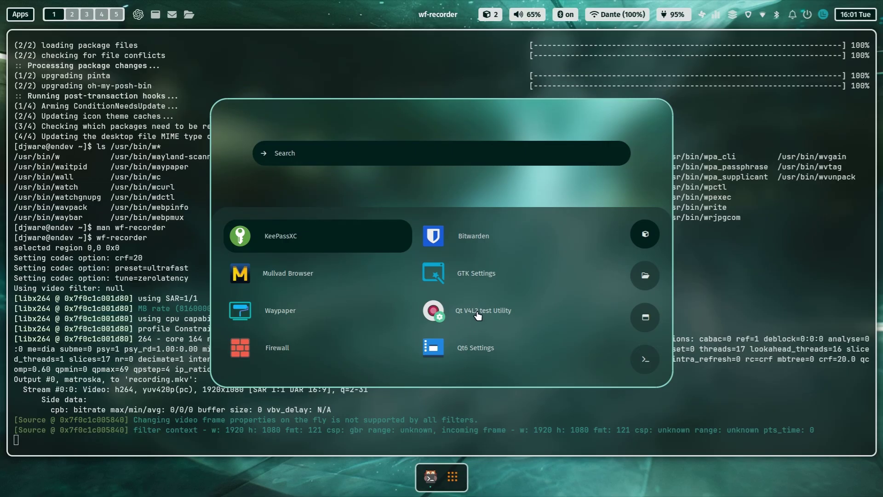
Step: Launch Waypaper from the launcher's app list
key("Down")
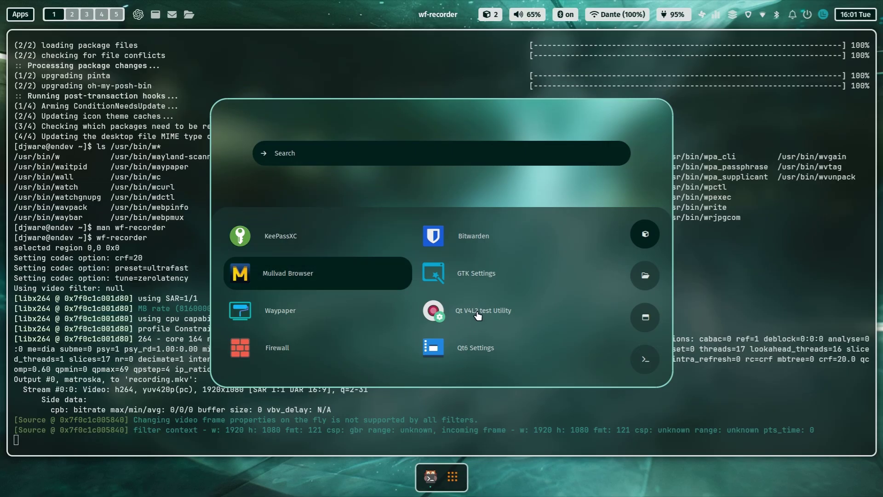
key("Down")
key("Down")
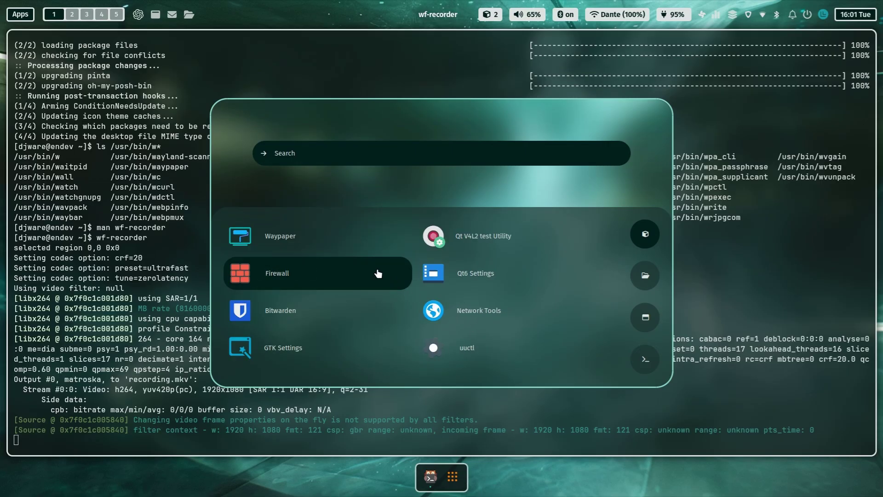
left_click(340, 241)
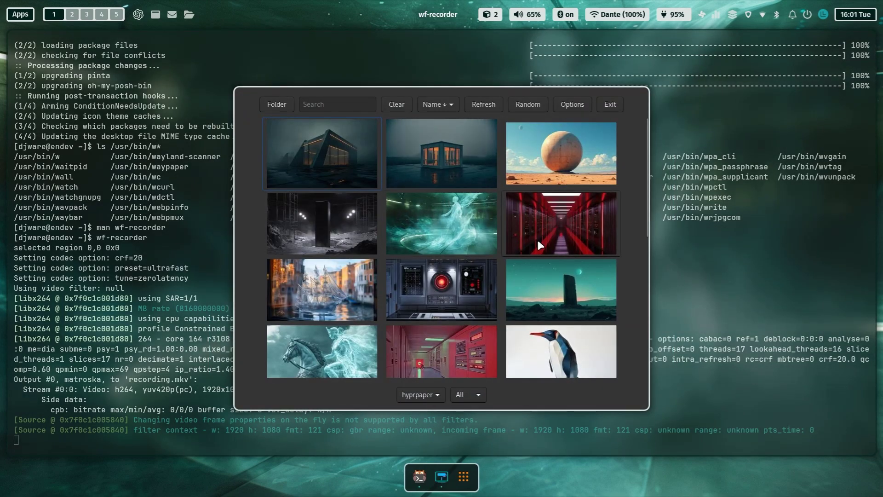
Step: Apply the HAL, red corridor, then teal monolith images as wallpaper
left_click(457, 281)
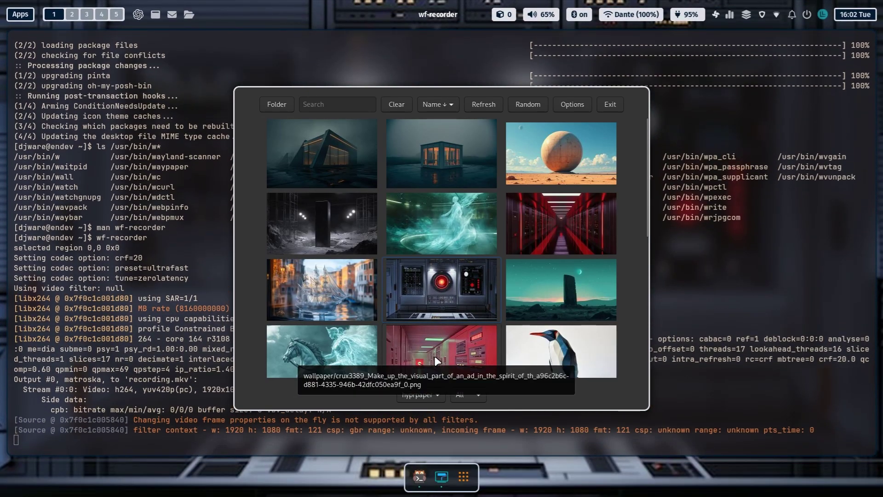
scroll(435, 361, "down", 1)
left_click(436, 359)
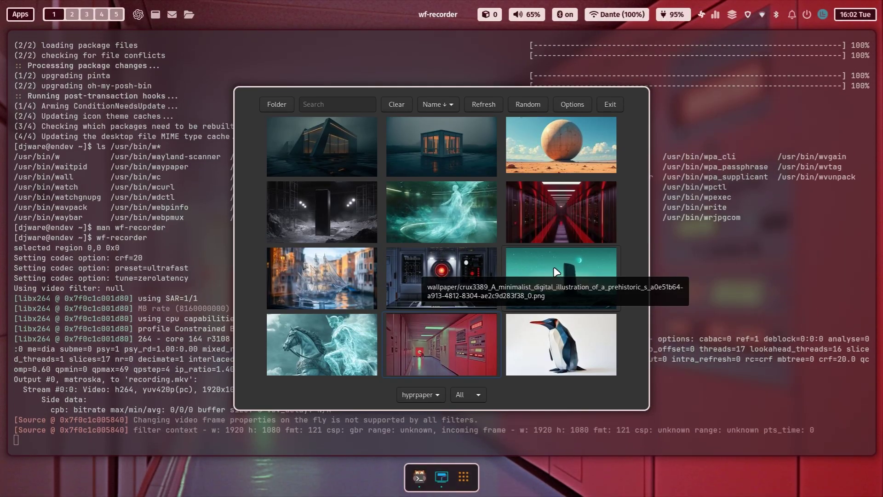
left_click(557, 272)
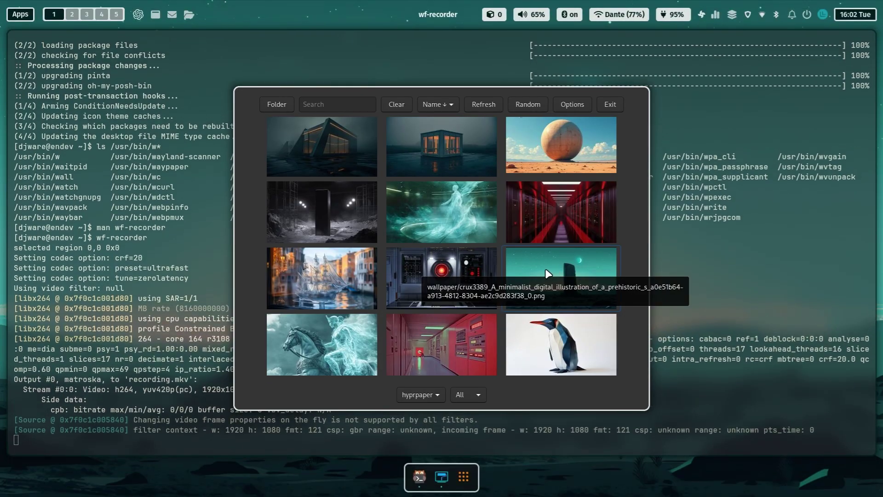
Step: Close Waypaper, then reach Hyprland Settings through the ML4W Sidebar's Welcome window
key("q")
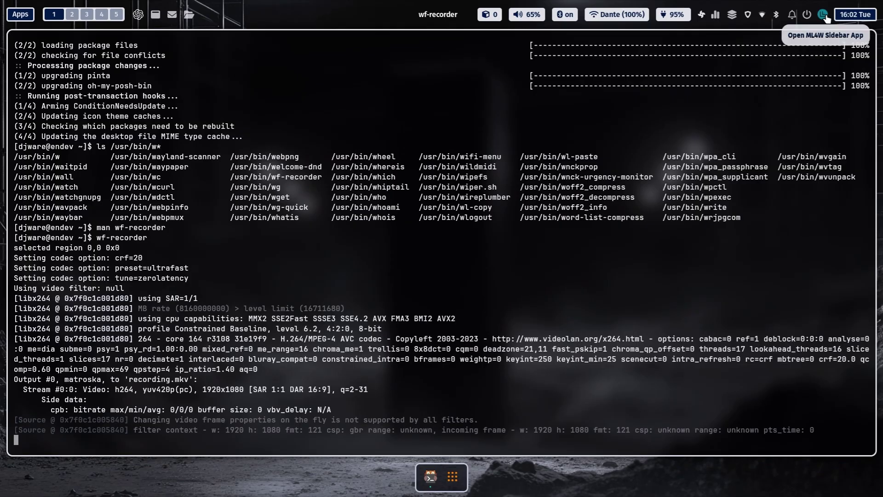
left_click(825, 17)
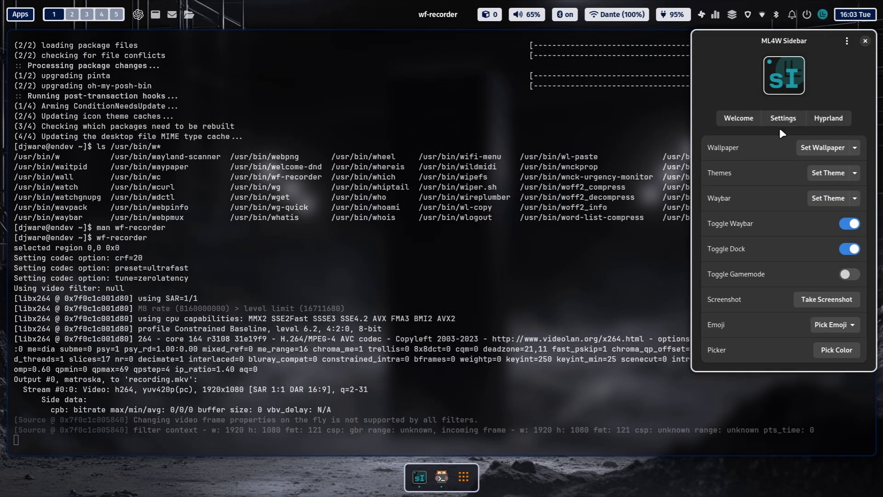
left_click(742, 122)
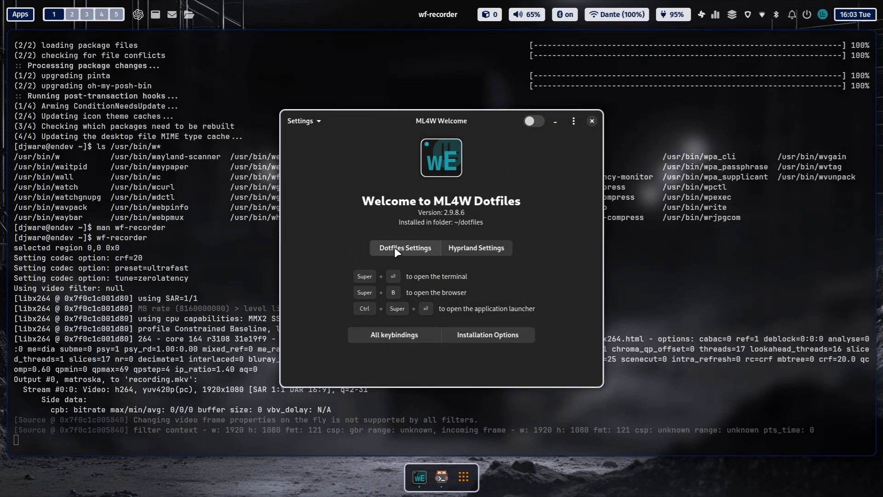
left_click(484, 249)
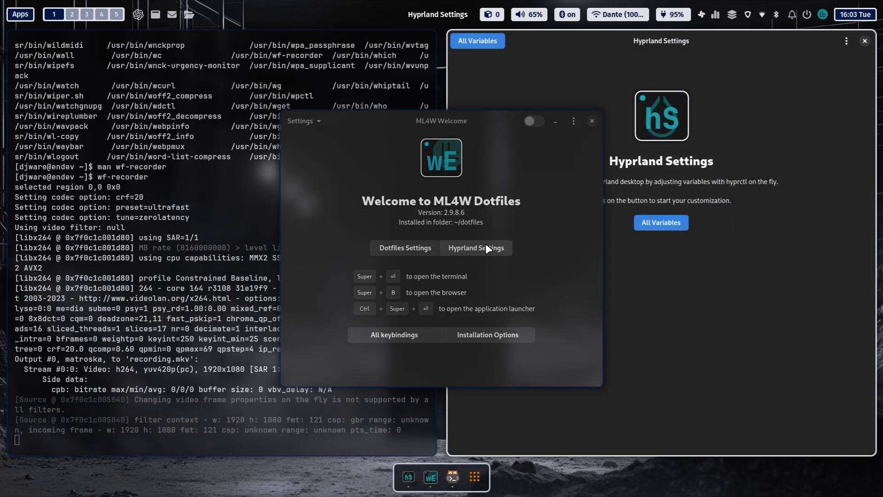
Step: Close ML4W Welcome and browse All Variables down to general:snap:window_gap 10
left_click(592, 120)
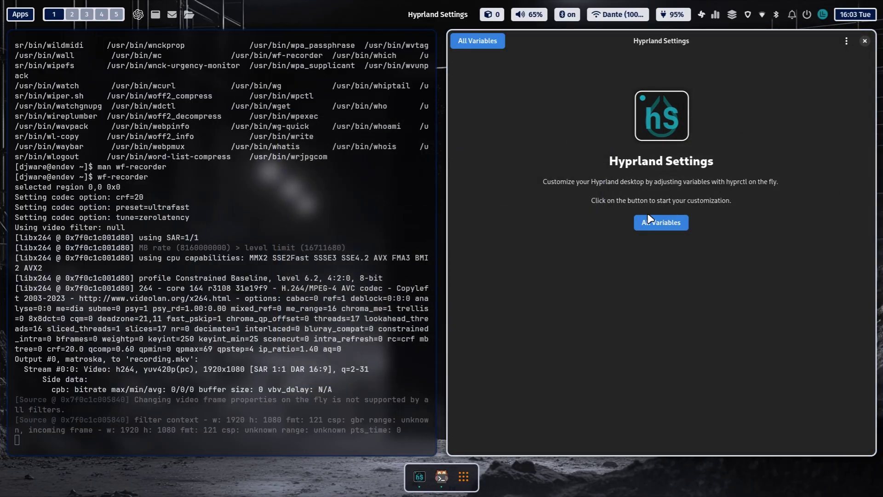
left_click(658, 226)
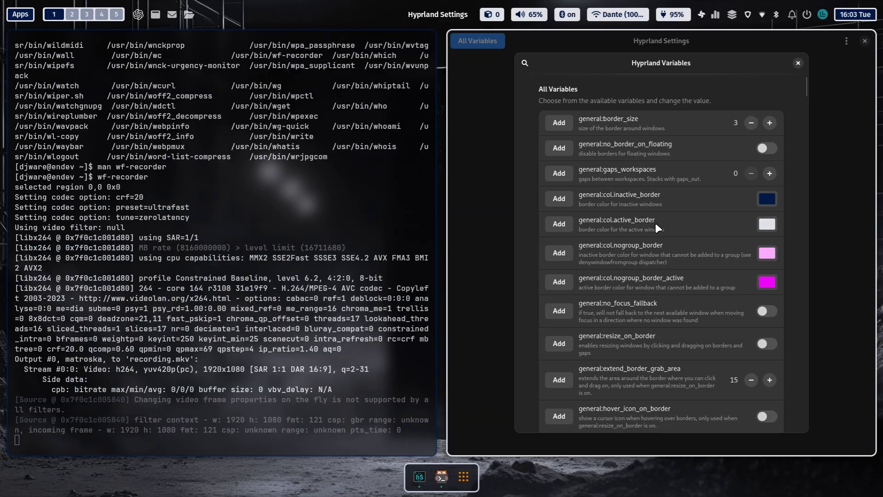
scroll(658, 226, "down", 1)
scroll(655, 223, "down", 10)
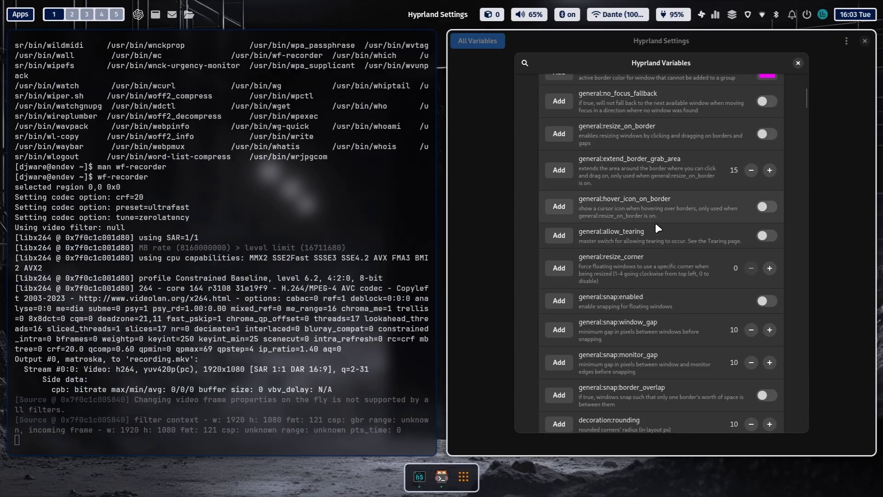
Step: Close Hyprland Settings, then launch Firefox and scroll its New Tab stories down and up
key("super+q")
key("alt+b")
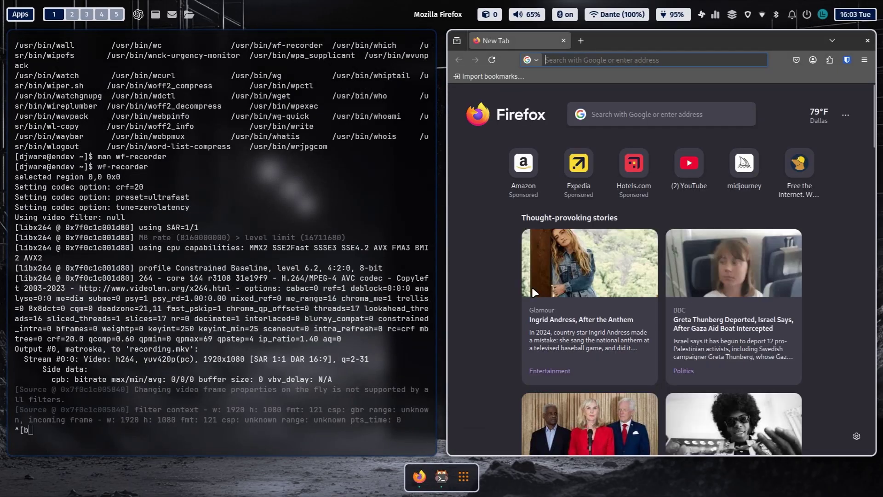
scroll(580, 243, "down", 1)
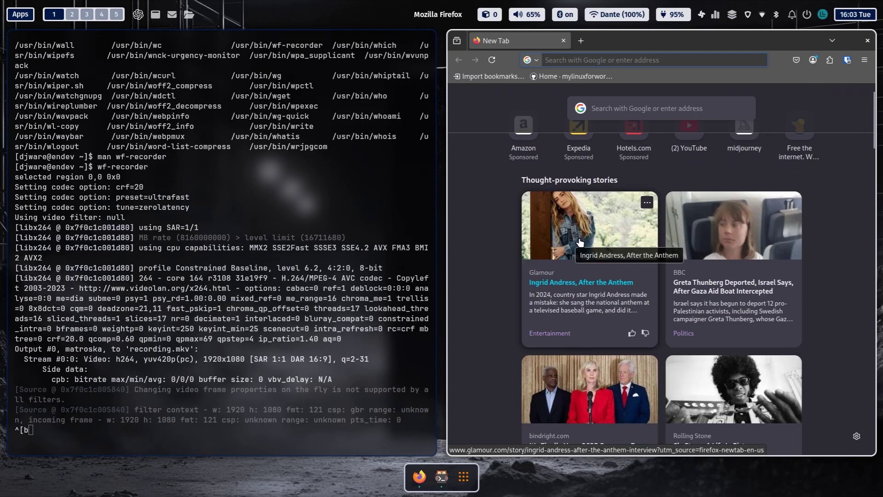
scroll(580, 242, "up", 1)
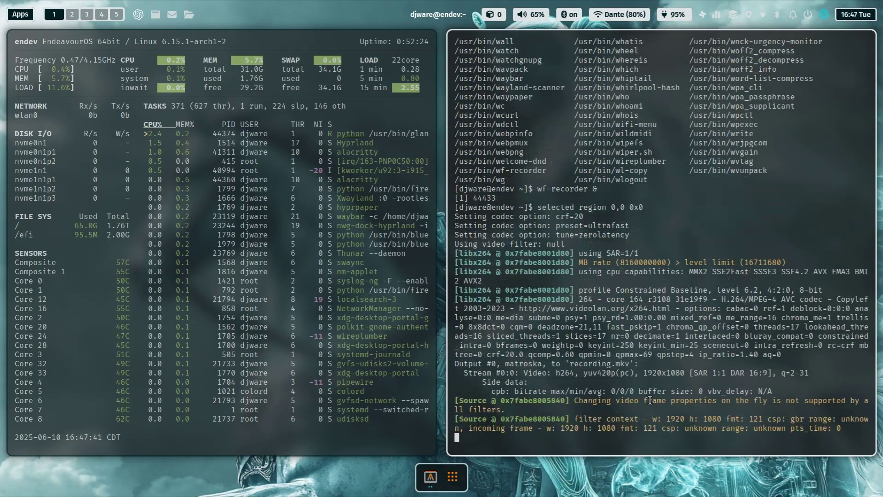
Step: Run glmark2 from a fresh kitty prompt to start the graphics benchmark
key("Return")
type("g")
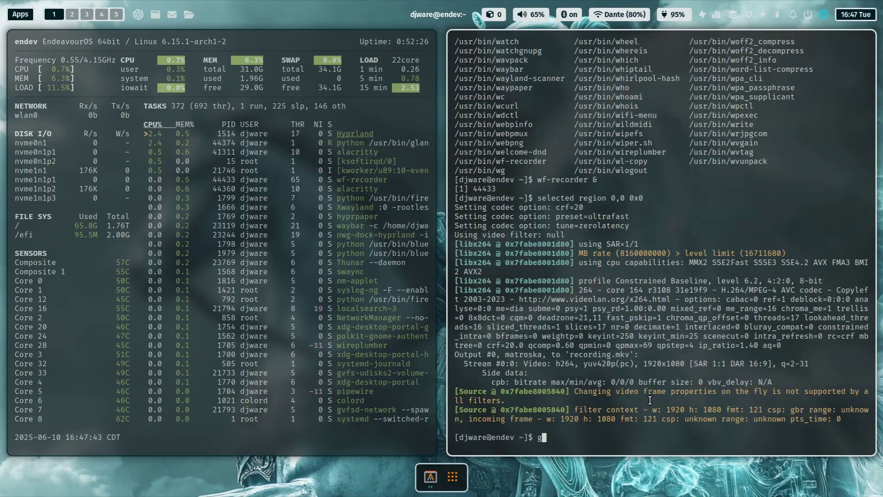
type("lmark2")
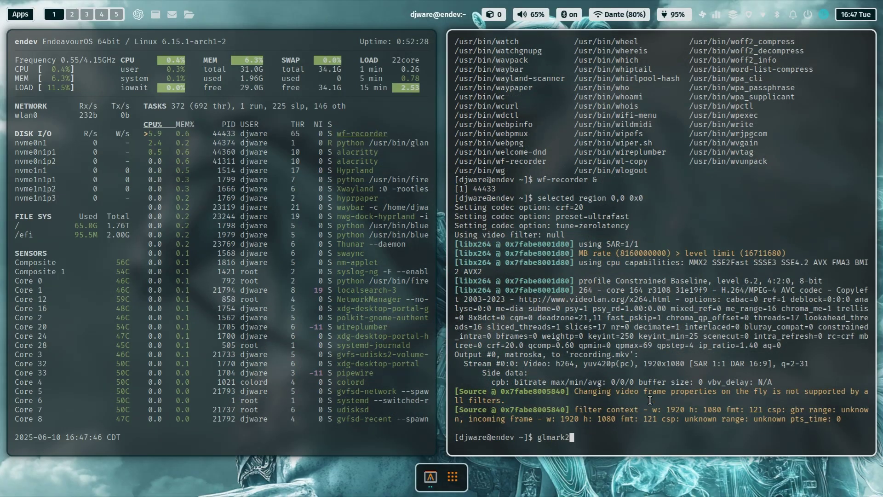
key("Return")
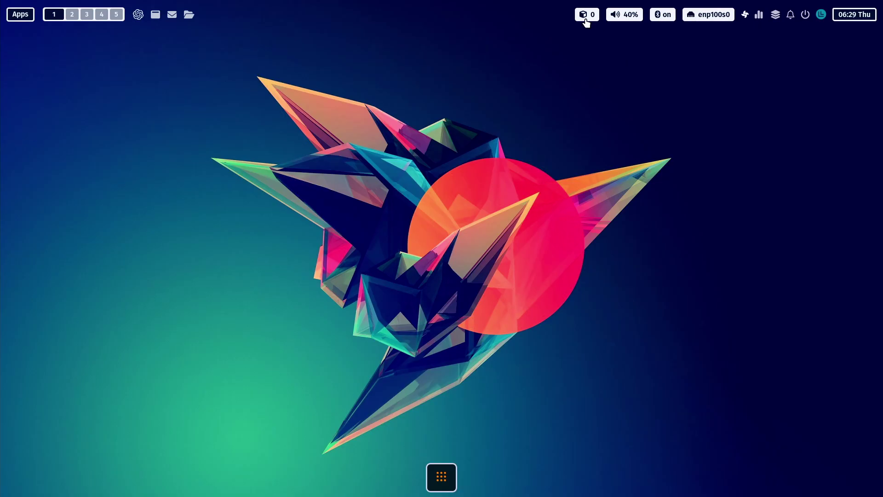
Step: Lower the HDMI 2 output to 39% in pavucontrol, then close the mixer
left_click(618, 16)
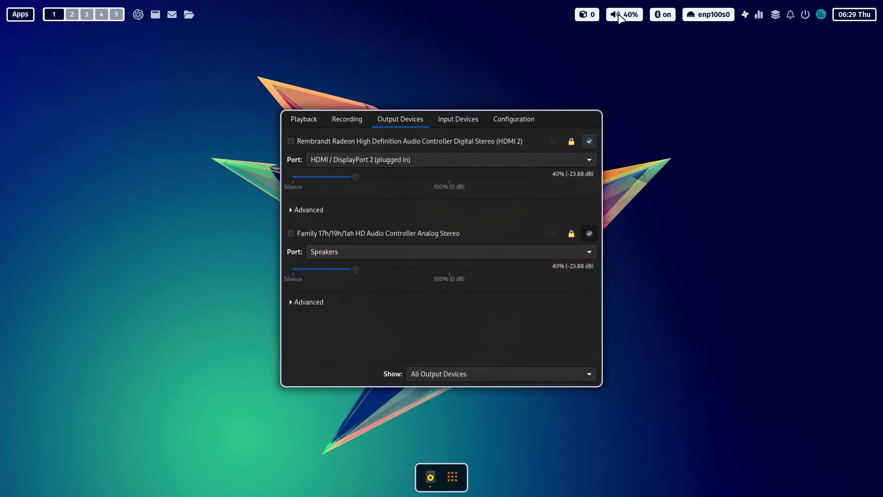
left_click(352, 175)
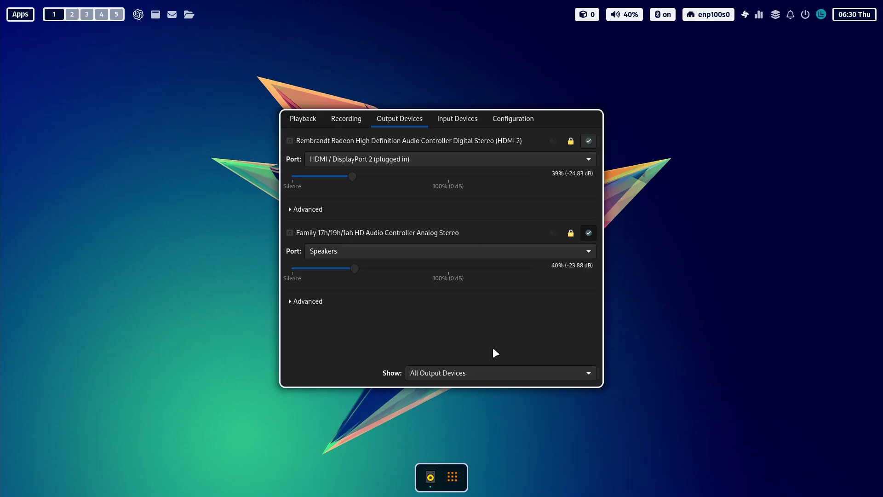
left_click(28, 60)
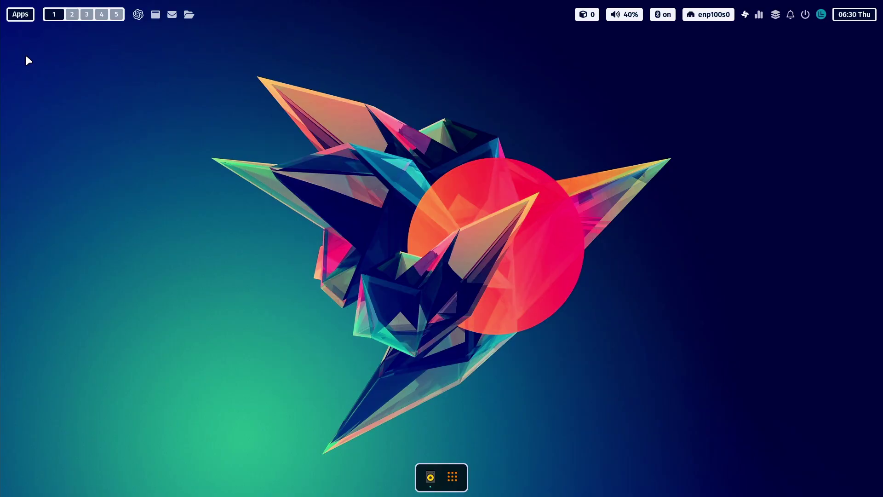
Step: Open the Rofi app launcher from the dock and browse down and back up the app list
left_click(457, 482)
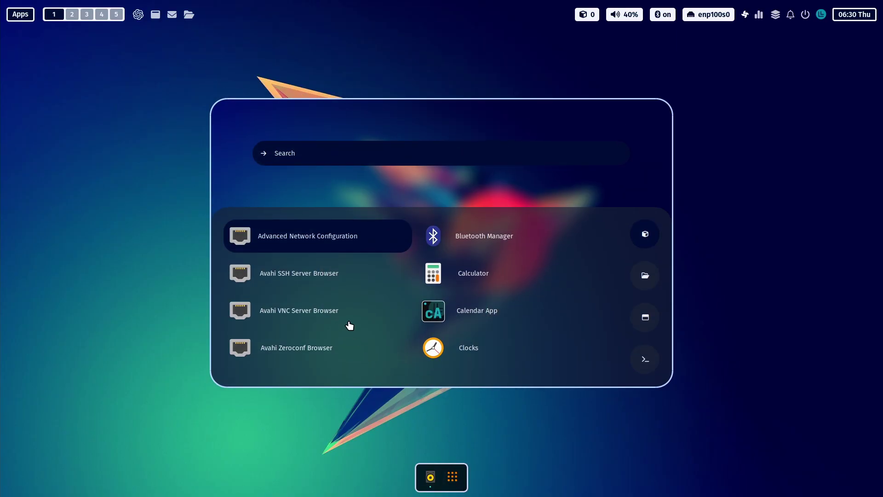
key("Down")
key("Down")
key("Down")
key("Down")
key("Down")
key("Down")
key("Down")
key("Down")
key("Down")
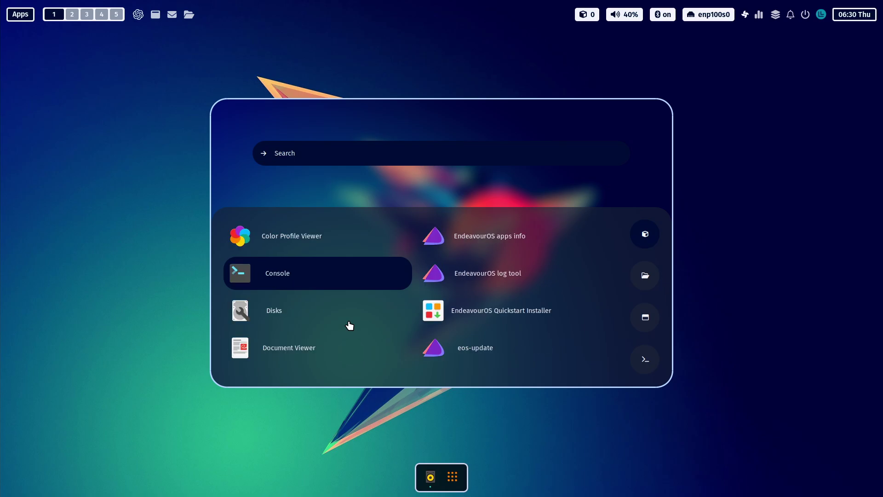
key("Down")
key("Down")
key("Down")
key("Down")
key("Down")
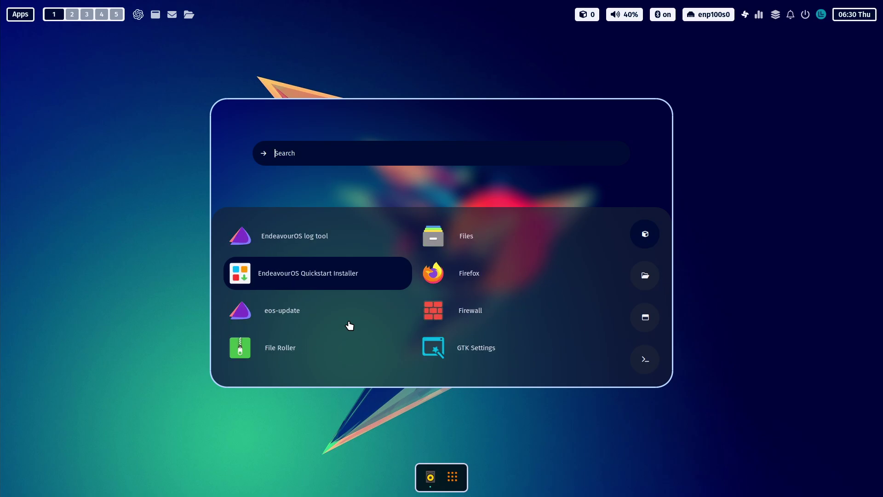
key("Up")
key("Up")
key("Up")
key("Up")
key("Up")
key("Up")
key("Up")
key("Up")
key("Up")
key("Up")
key("Up")
key("Up")
key("Up")
key("Up")
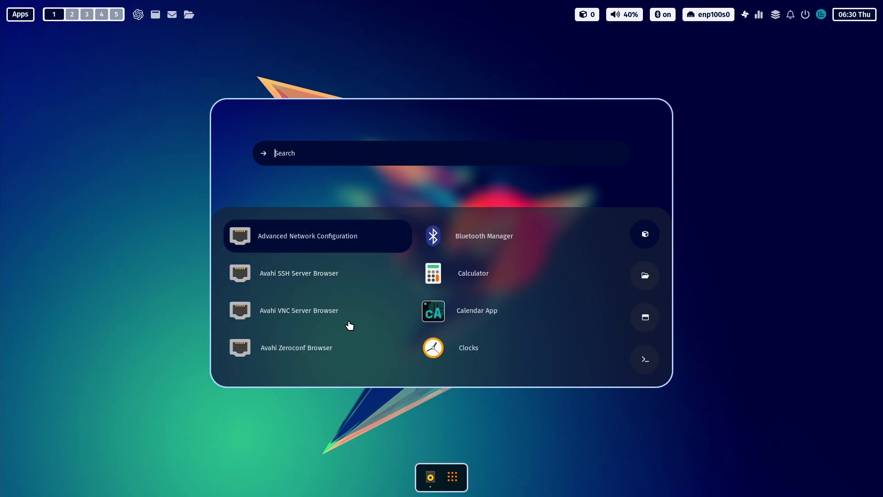
Step: Close Rofi, reopen it with Super, and launch a kitty terminal
left_click(490, 430)
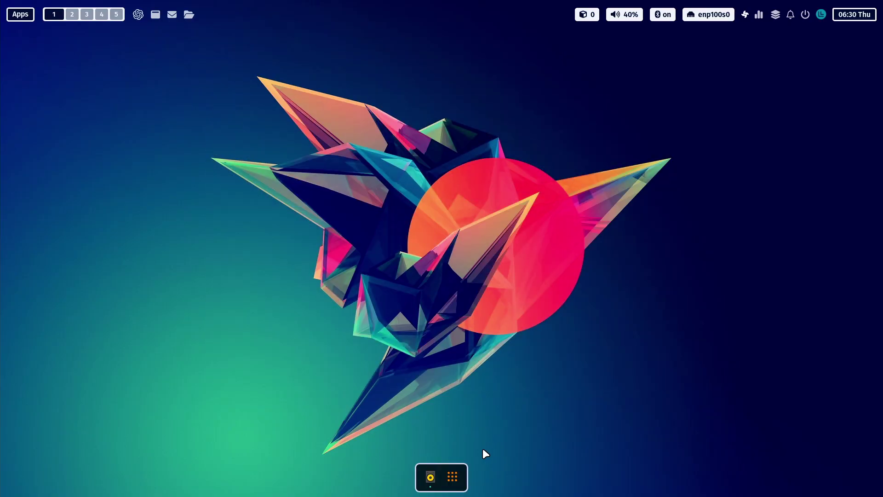
key("super")
left_click(273, 280)
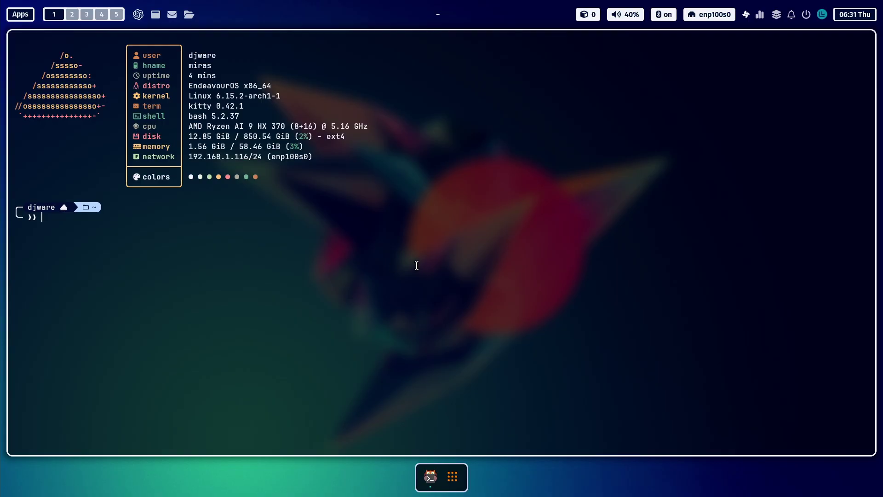
Step: Run fastfetch in kitty to print the OS, kernel, CPU, memory and network summary
type("fastfetch")
key("Return")
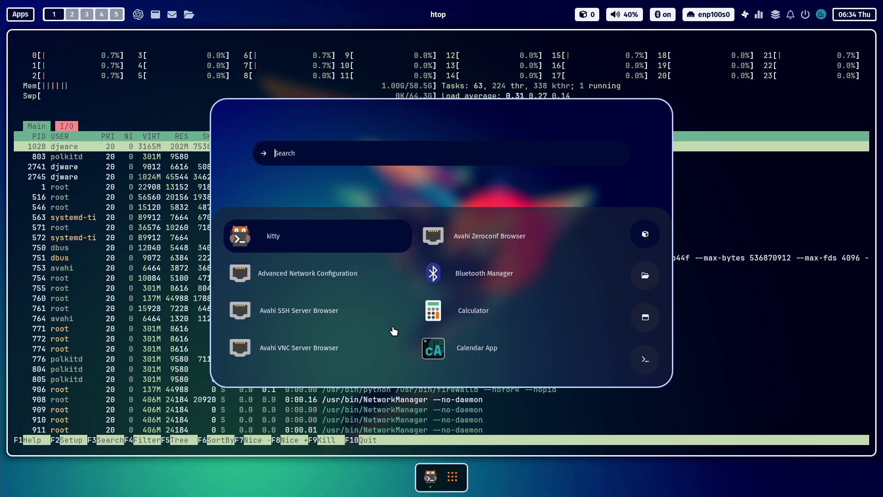
Step: Filter Rofi with 'wa' and launch the Waypaper wallpaper picker
type("wa")
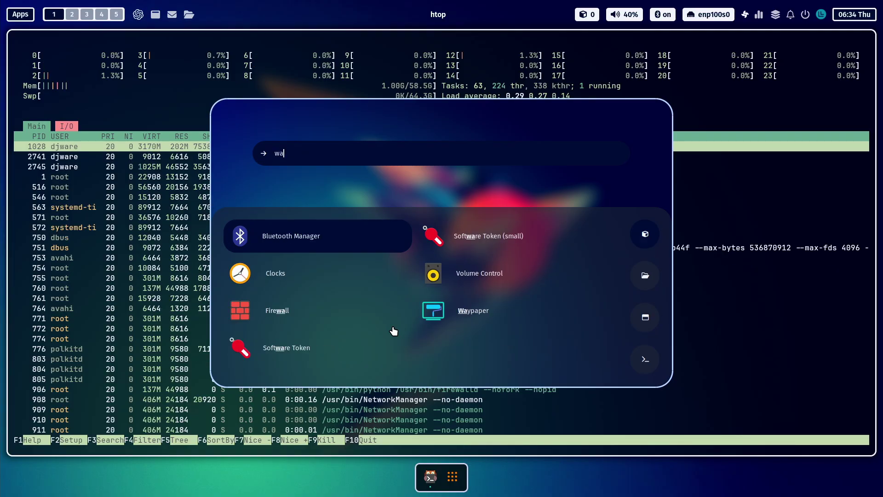
left_click(426, 301)
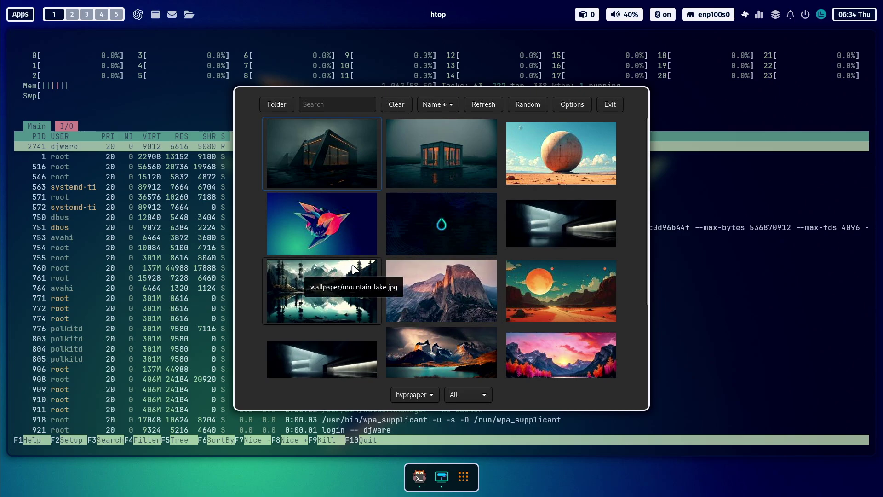
Step: Set the minimal-beton-building wallpaper, then switch to orange-desert.jpg
left_click(568, 231)
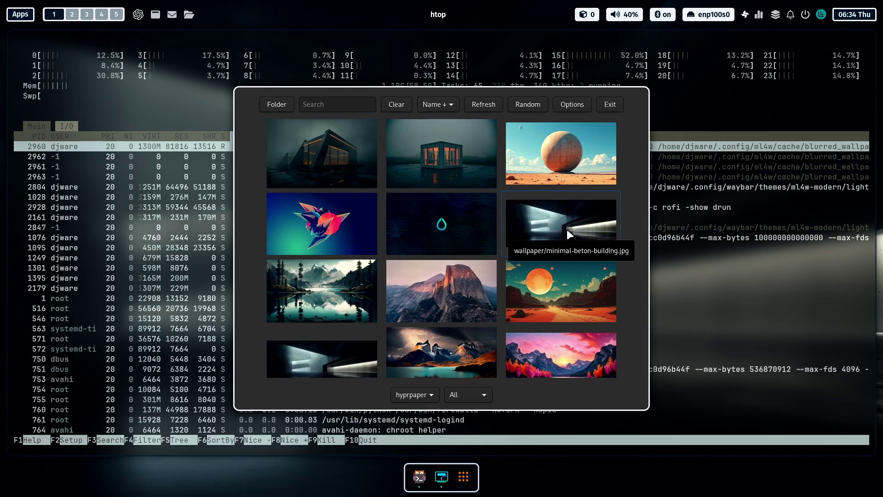
left_click(547, 305)
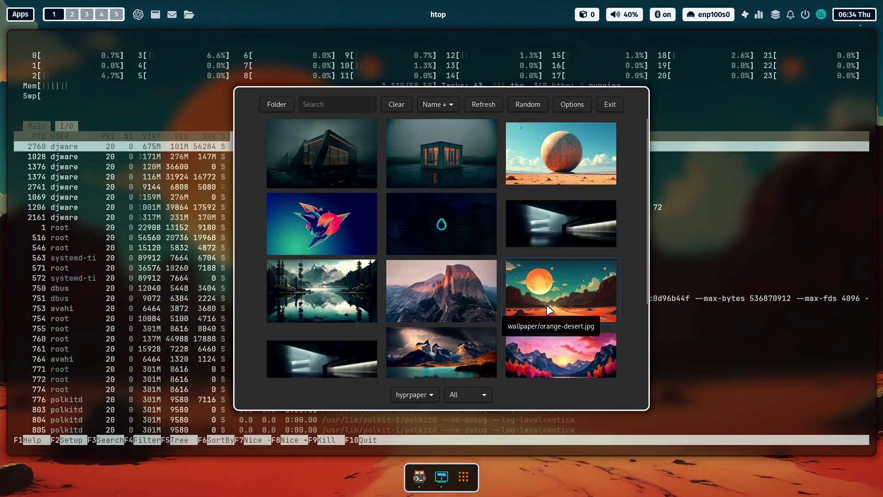